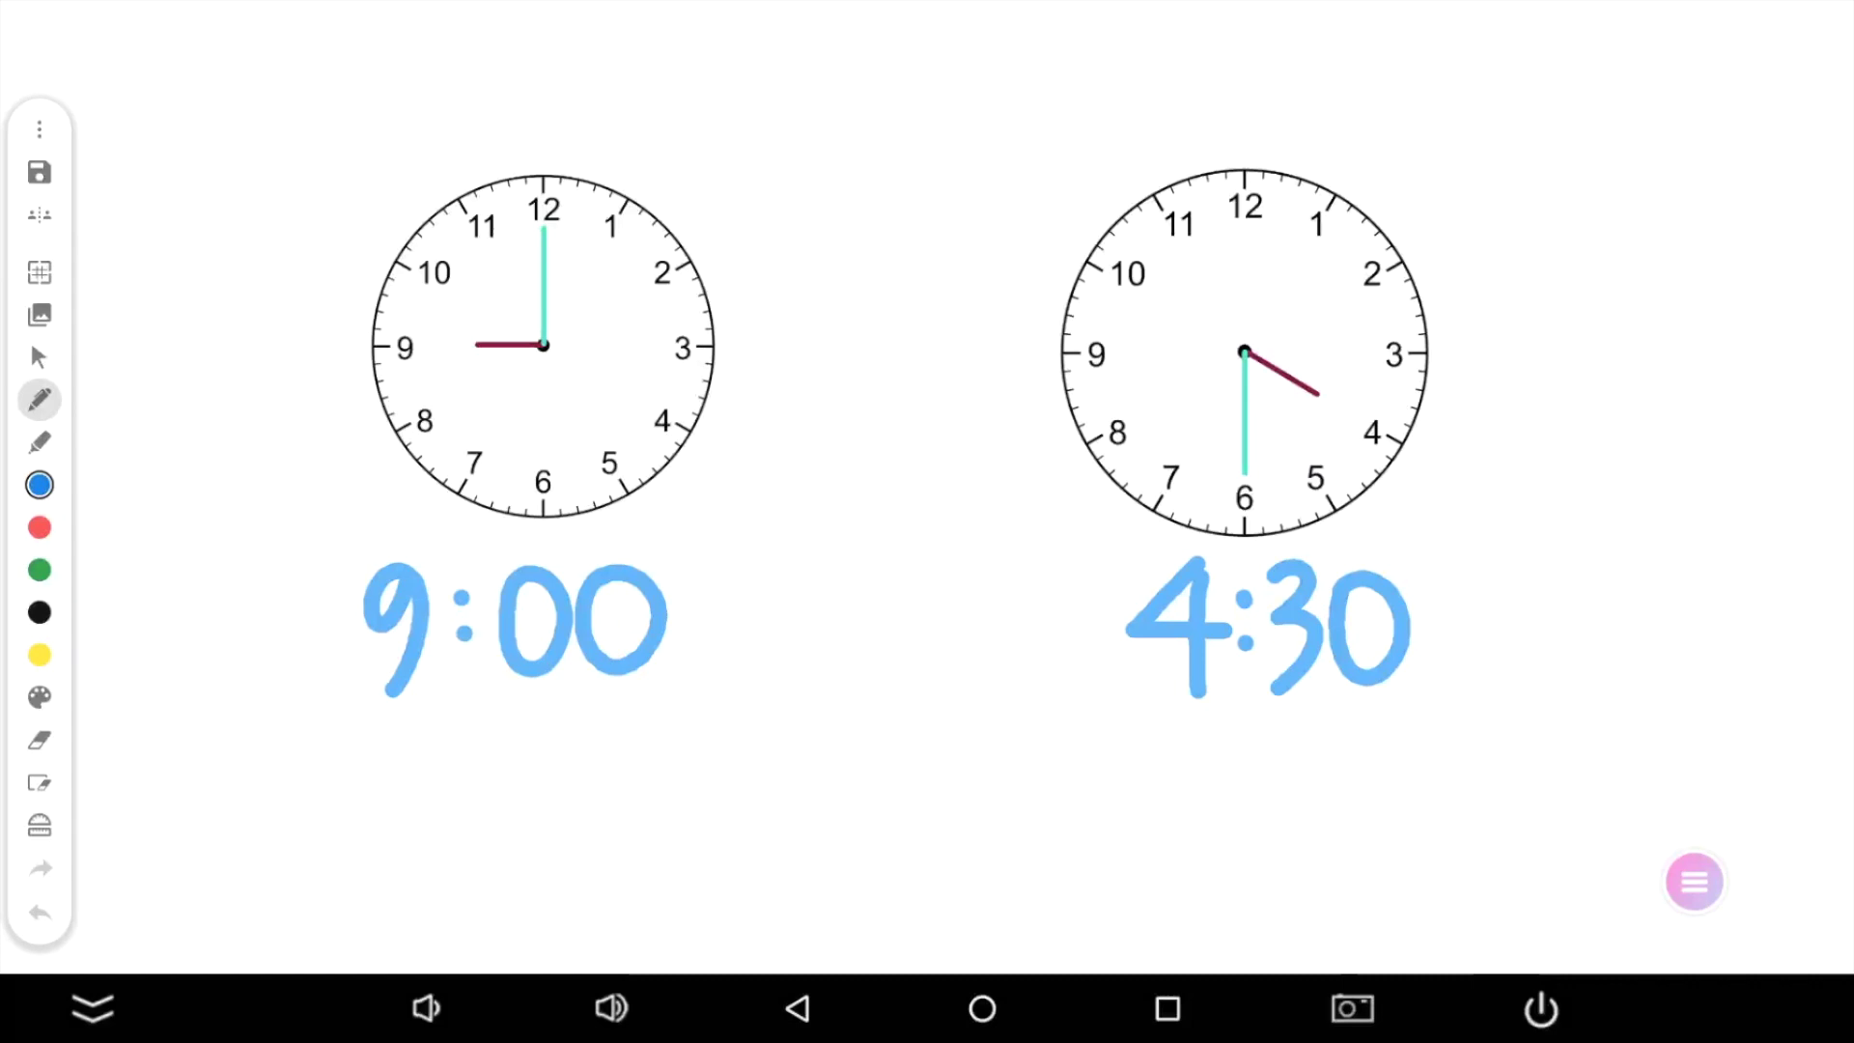
Hide the Android navigation bar and show the file menu over the clock board
{"action": "left_click", "coordinate": [94, 1010]}
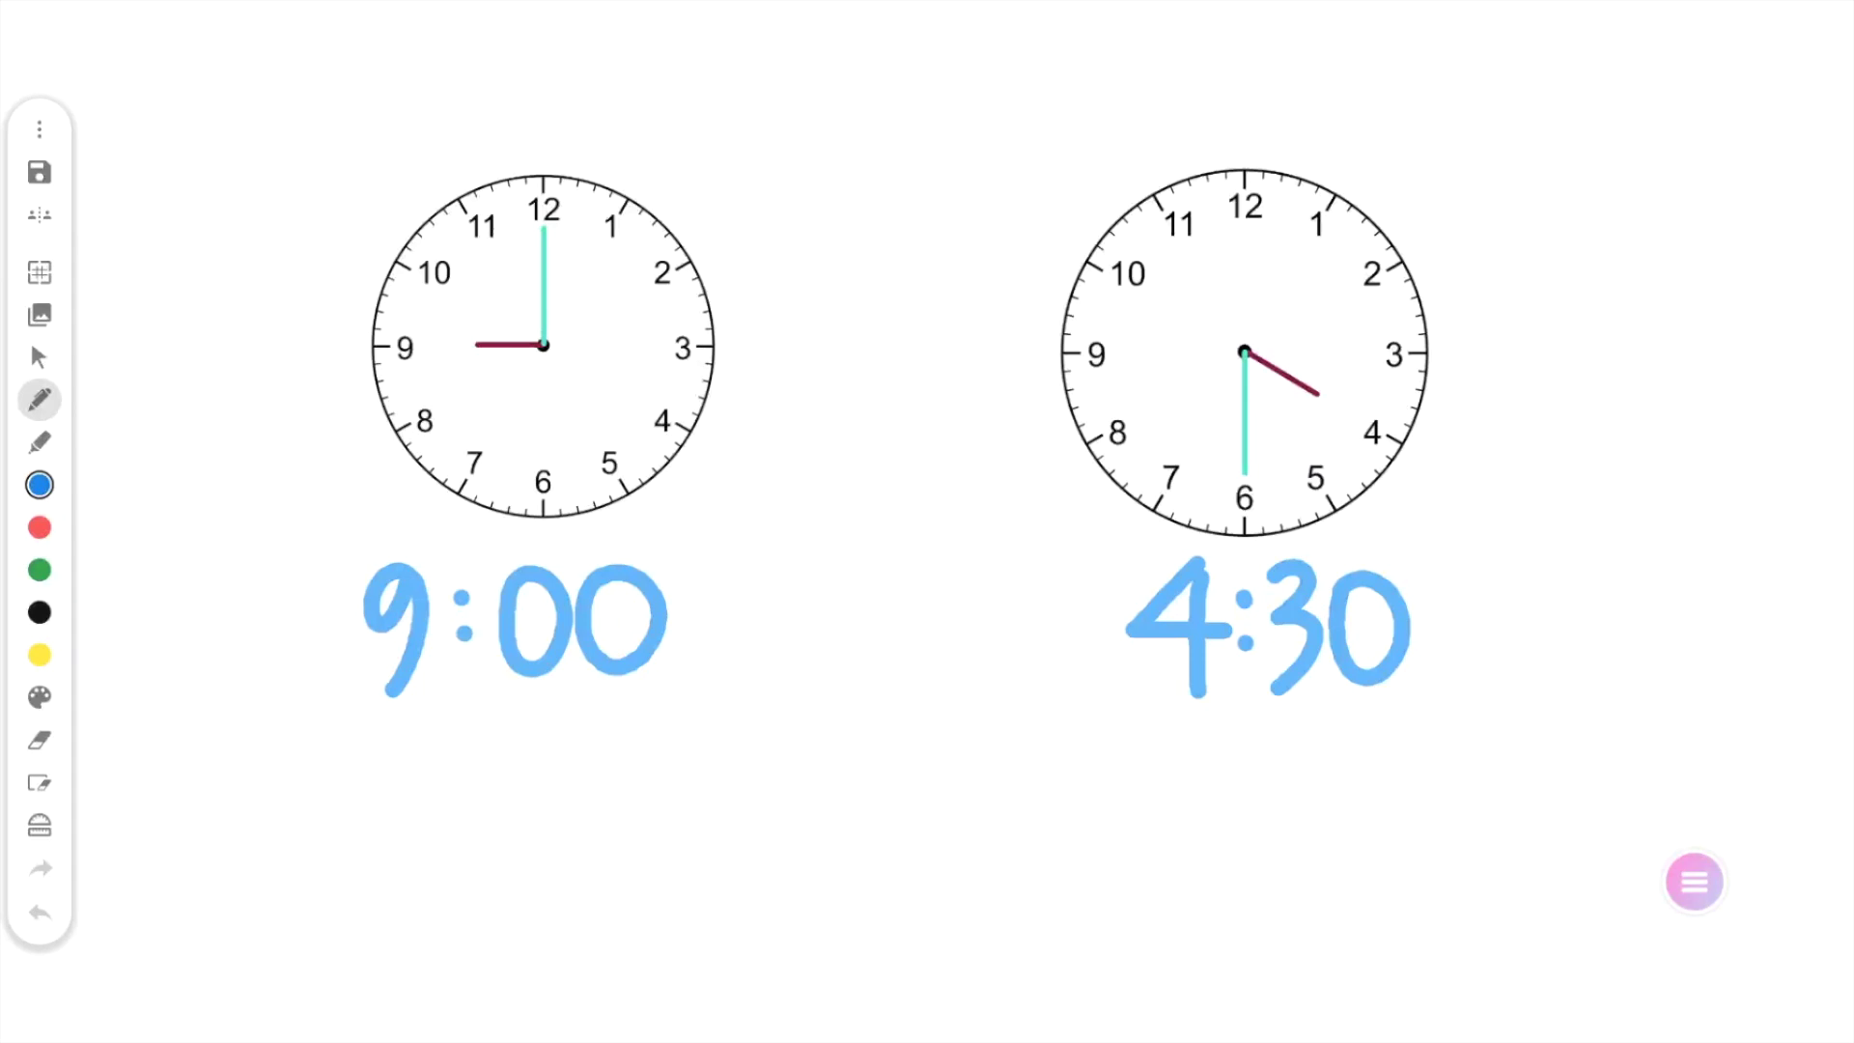
{"action": "left_click", "coordinate": [39, 130]}
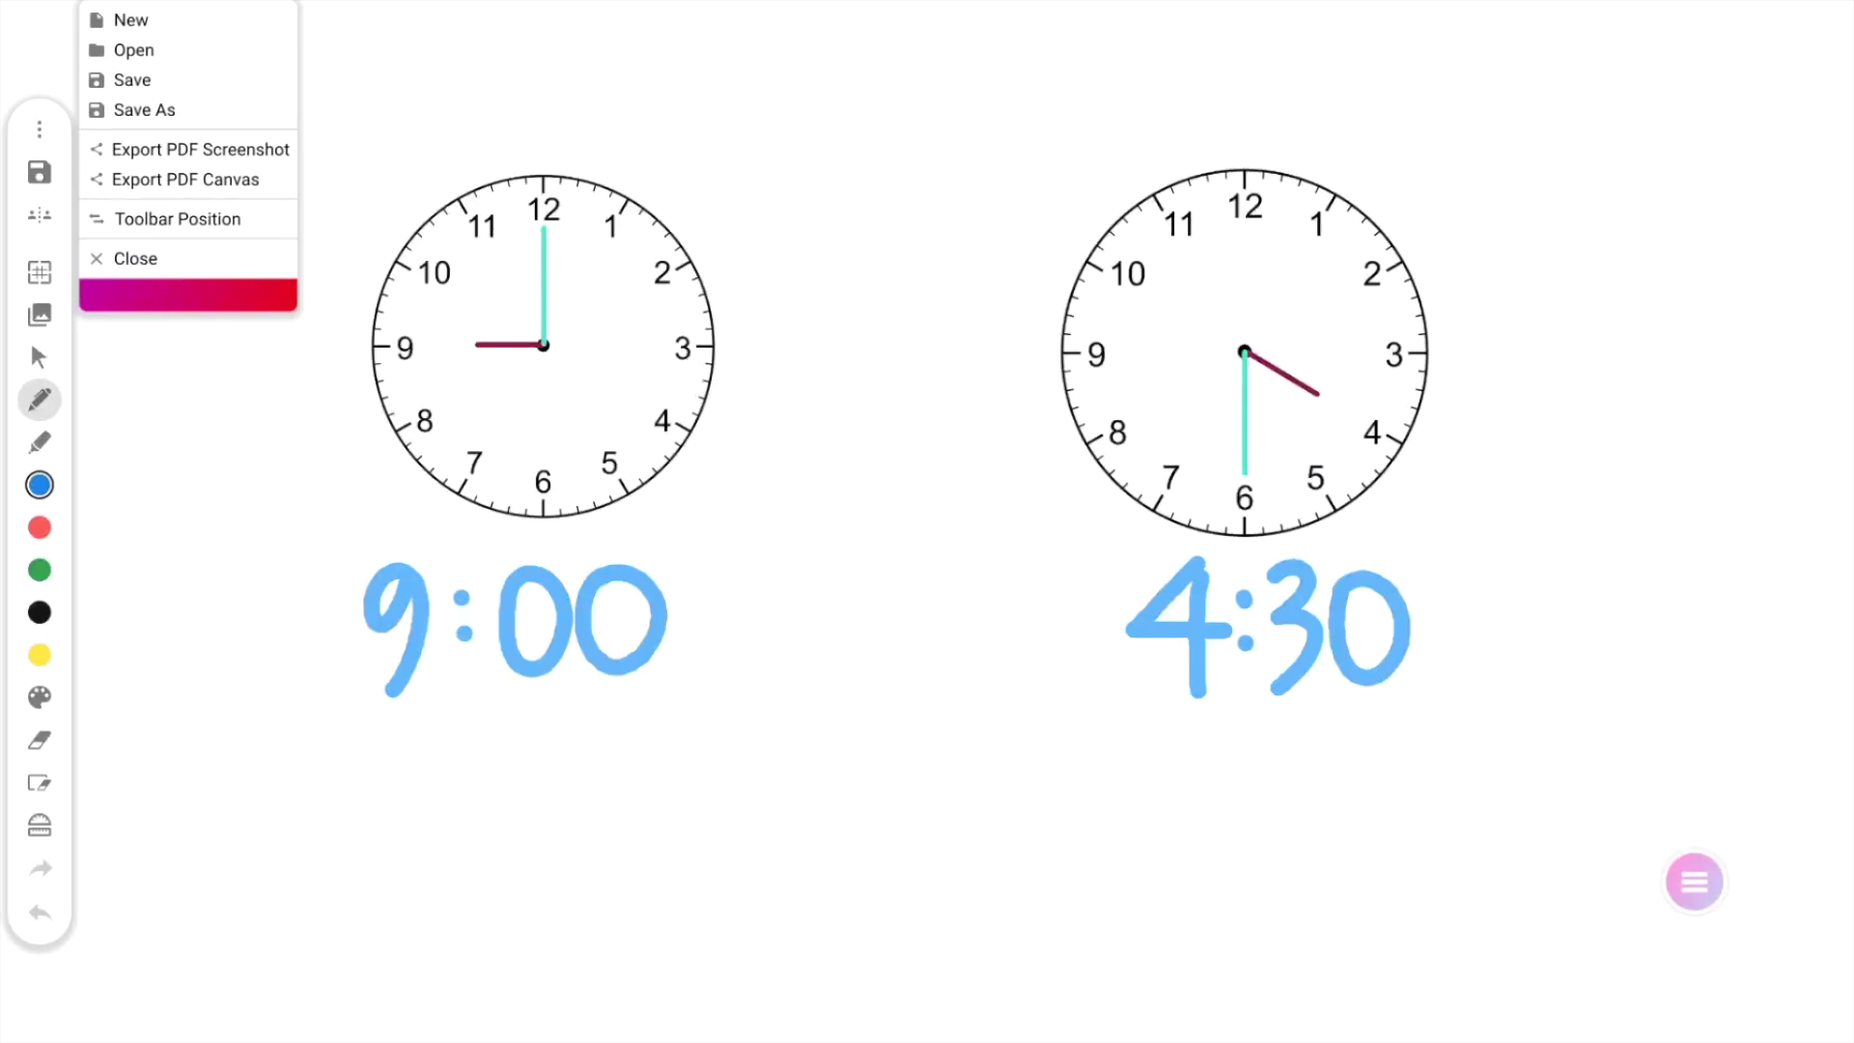
In Save As, delete the default Document Title before .pwb to rename it 'telling time'
{"action": "left_click", "coordinate": [144, 111]}
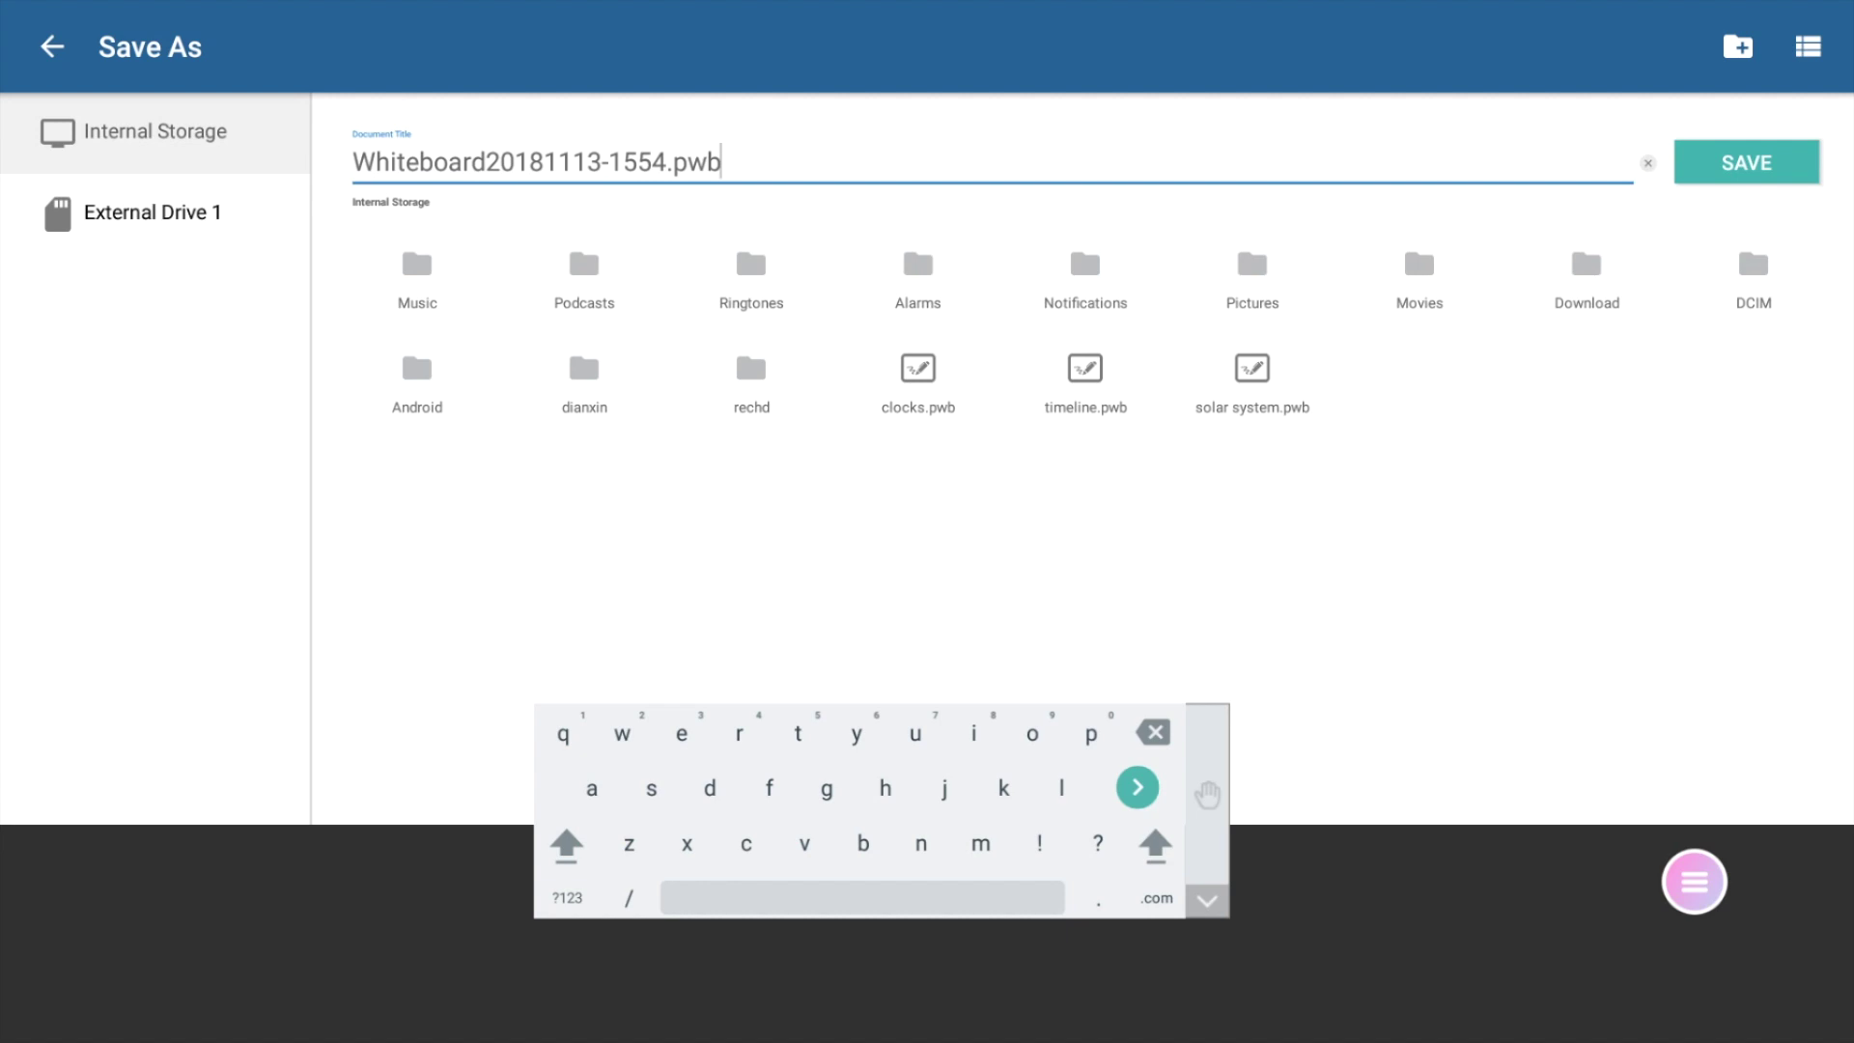
{"action": "left_click", "coordinate": [666, 162]}
{"action": "key", "text": "BackSpace"}
{"action": "key", "text": "BackSpace"}
{"action": "key", "text": "BackSpace"}
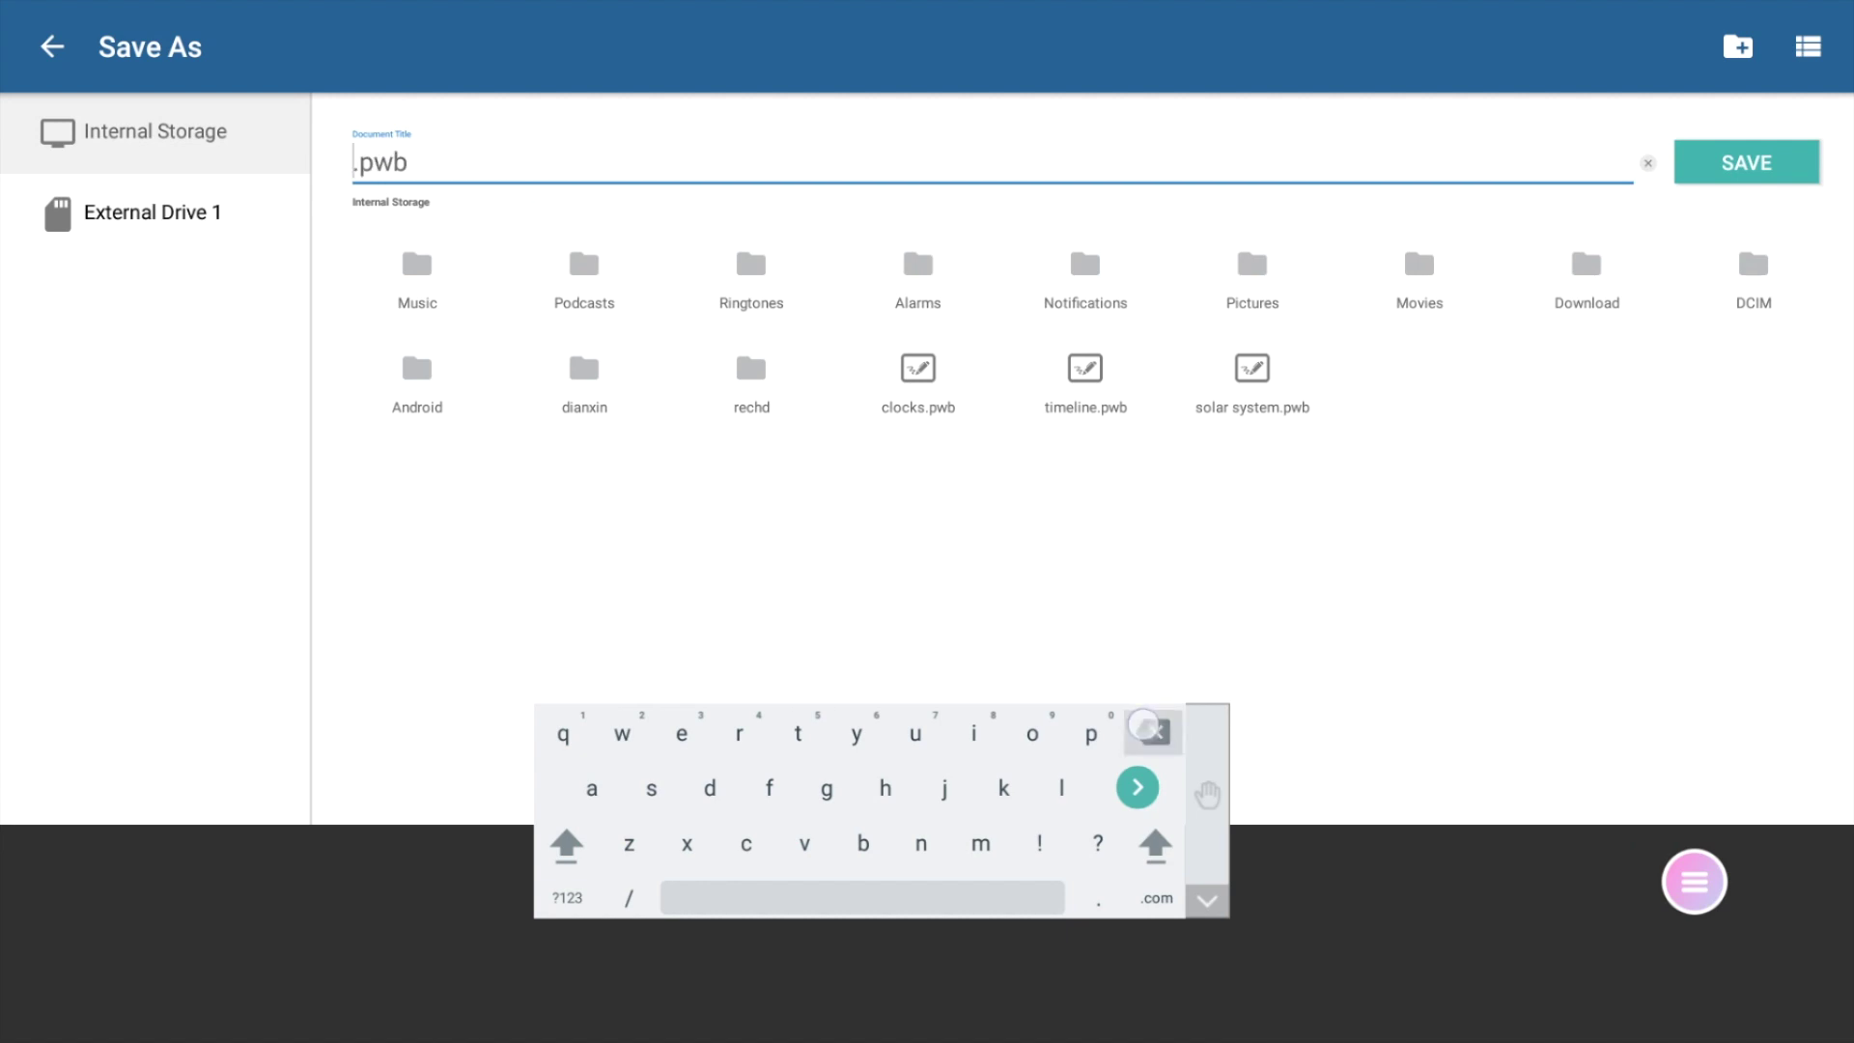
{"action": "type", "text": "telling "}
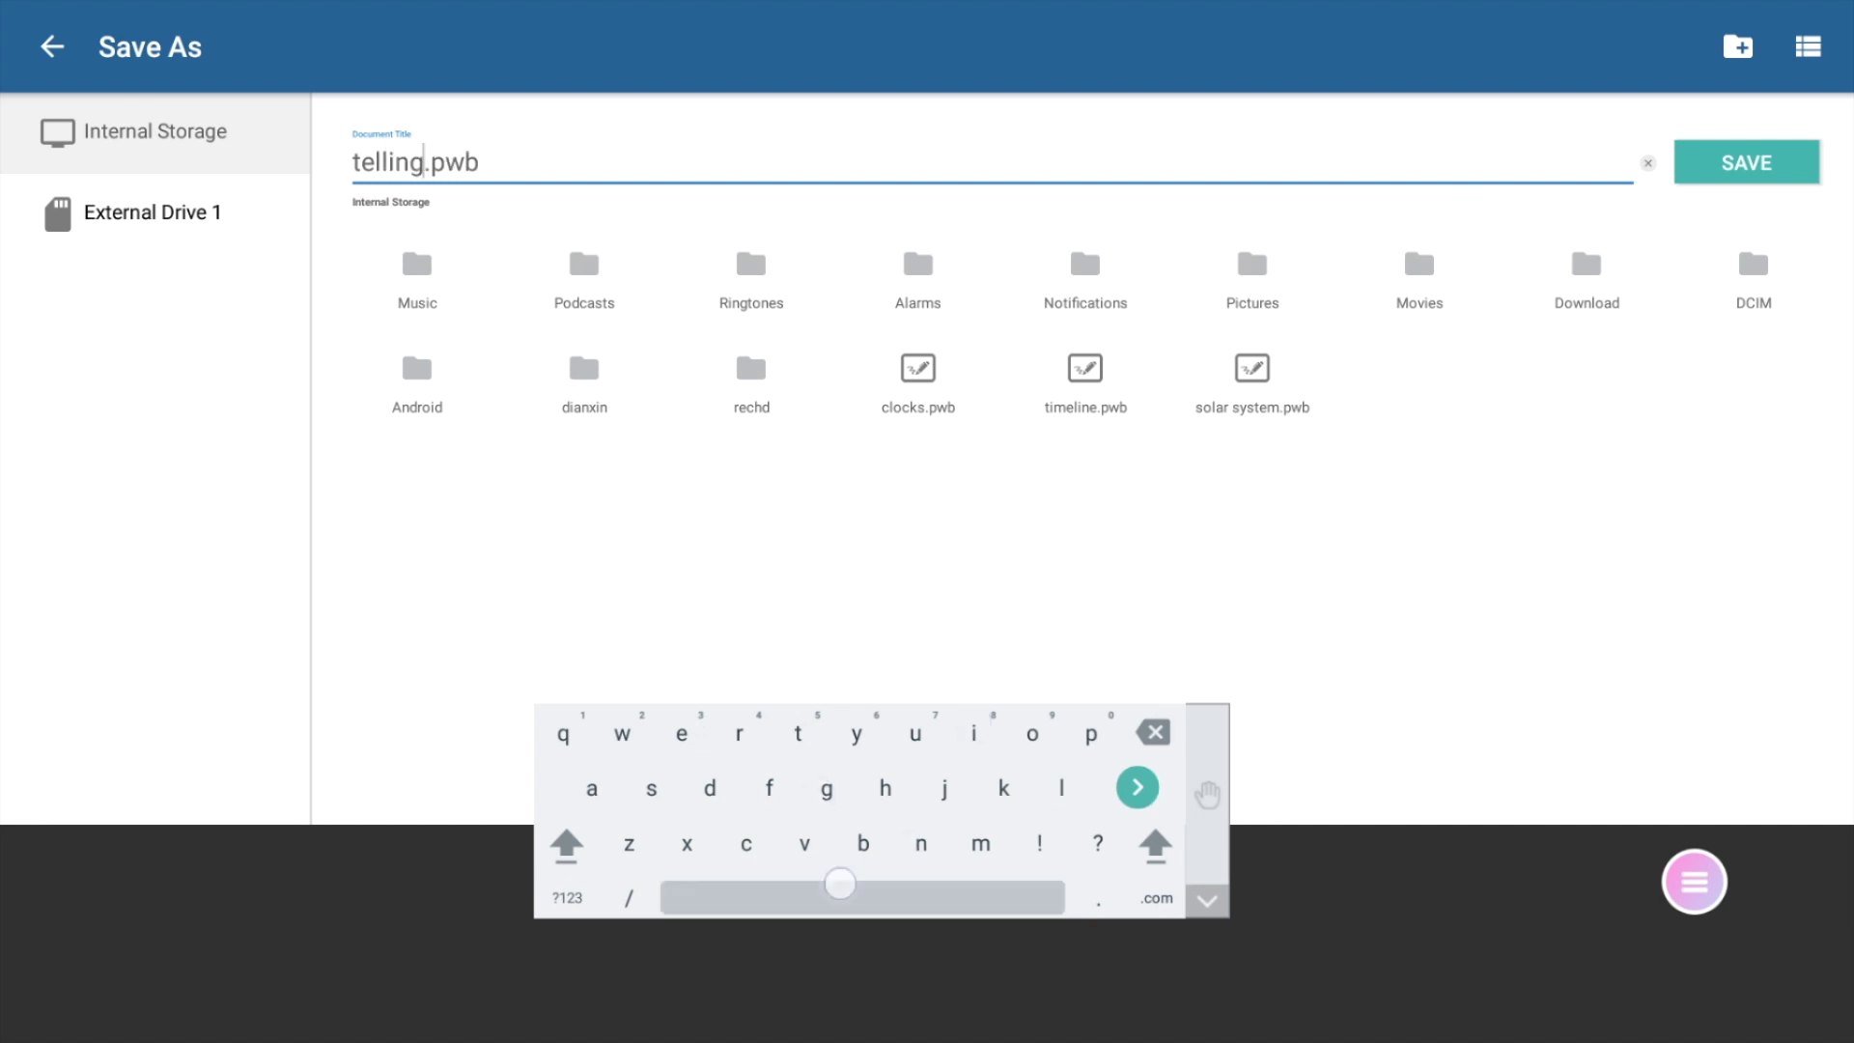
{"action": "type", "text": "time"}
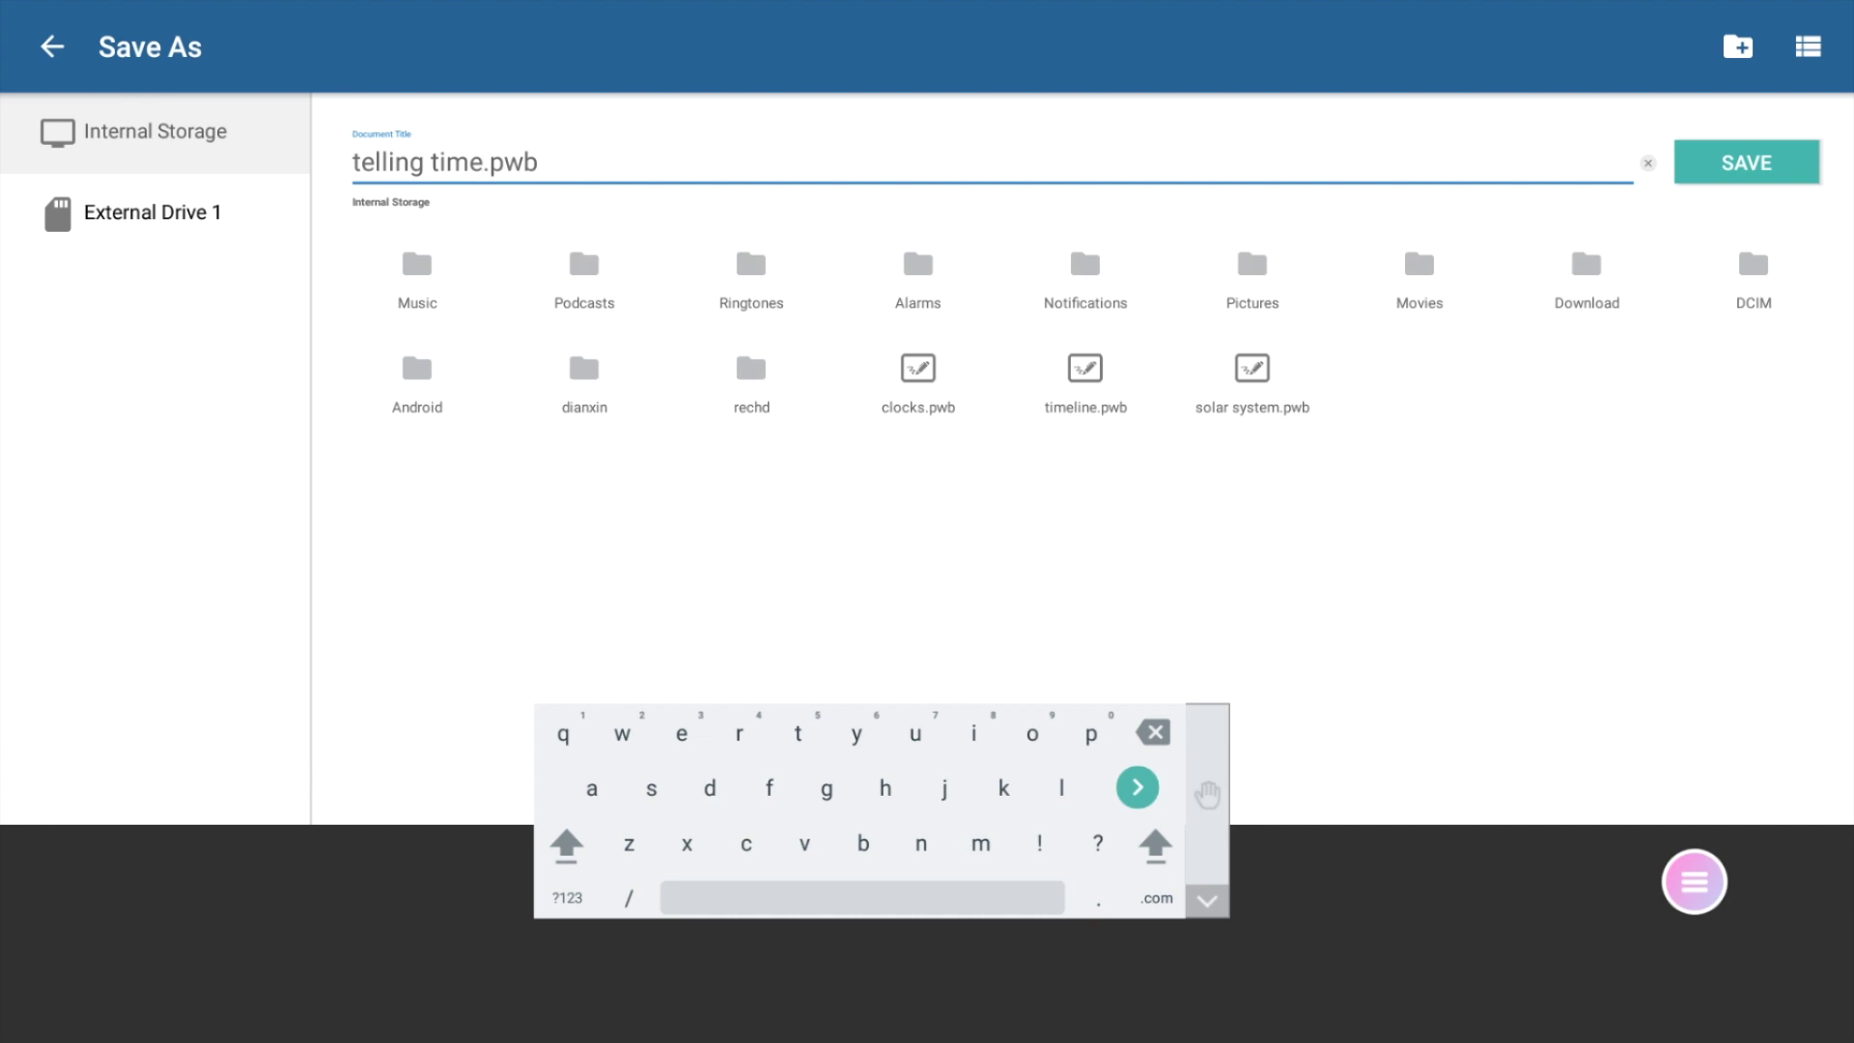
Dismiss the New Folder Name prompt and save the board as 'telling time.pwb'
{"action": "left_click", "coordinate": [1736, 47]}
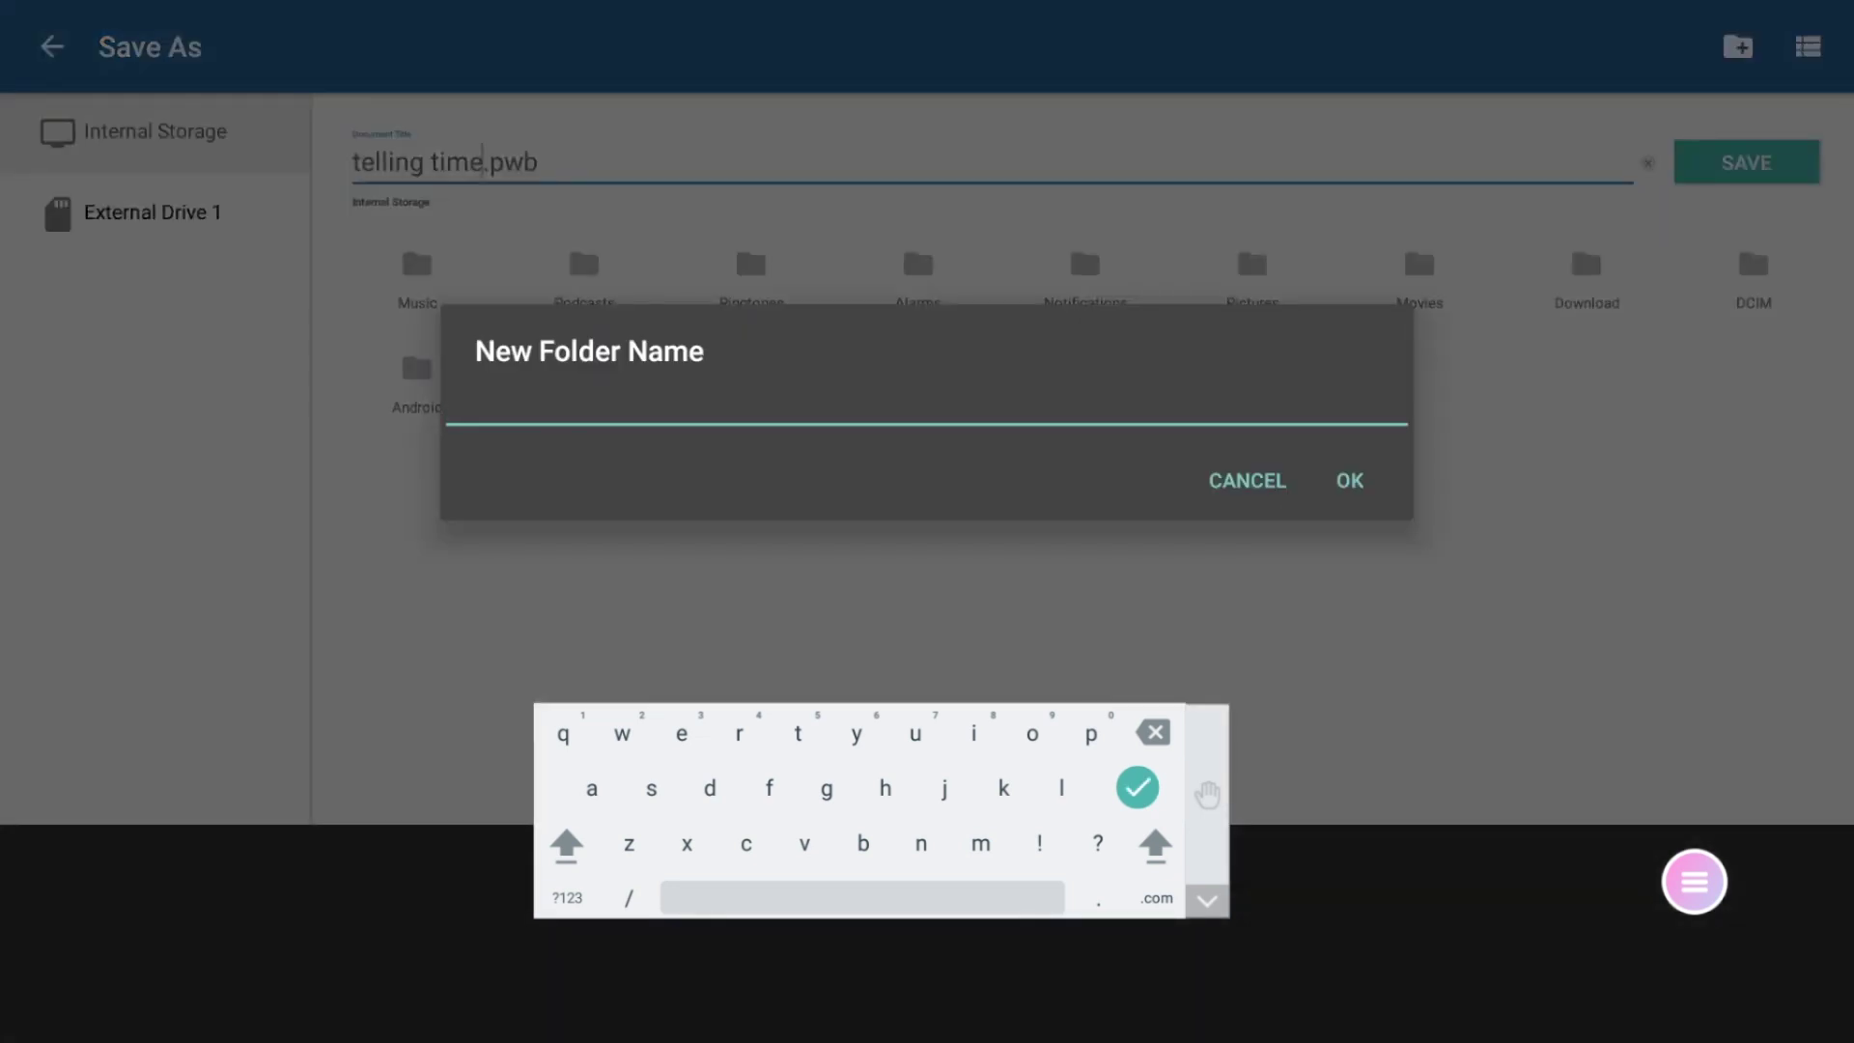
{"action": "key", "text": "Escape"}
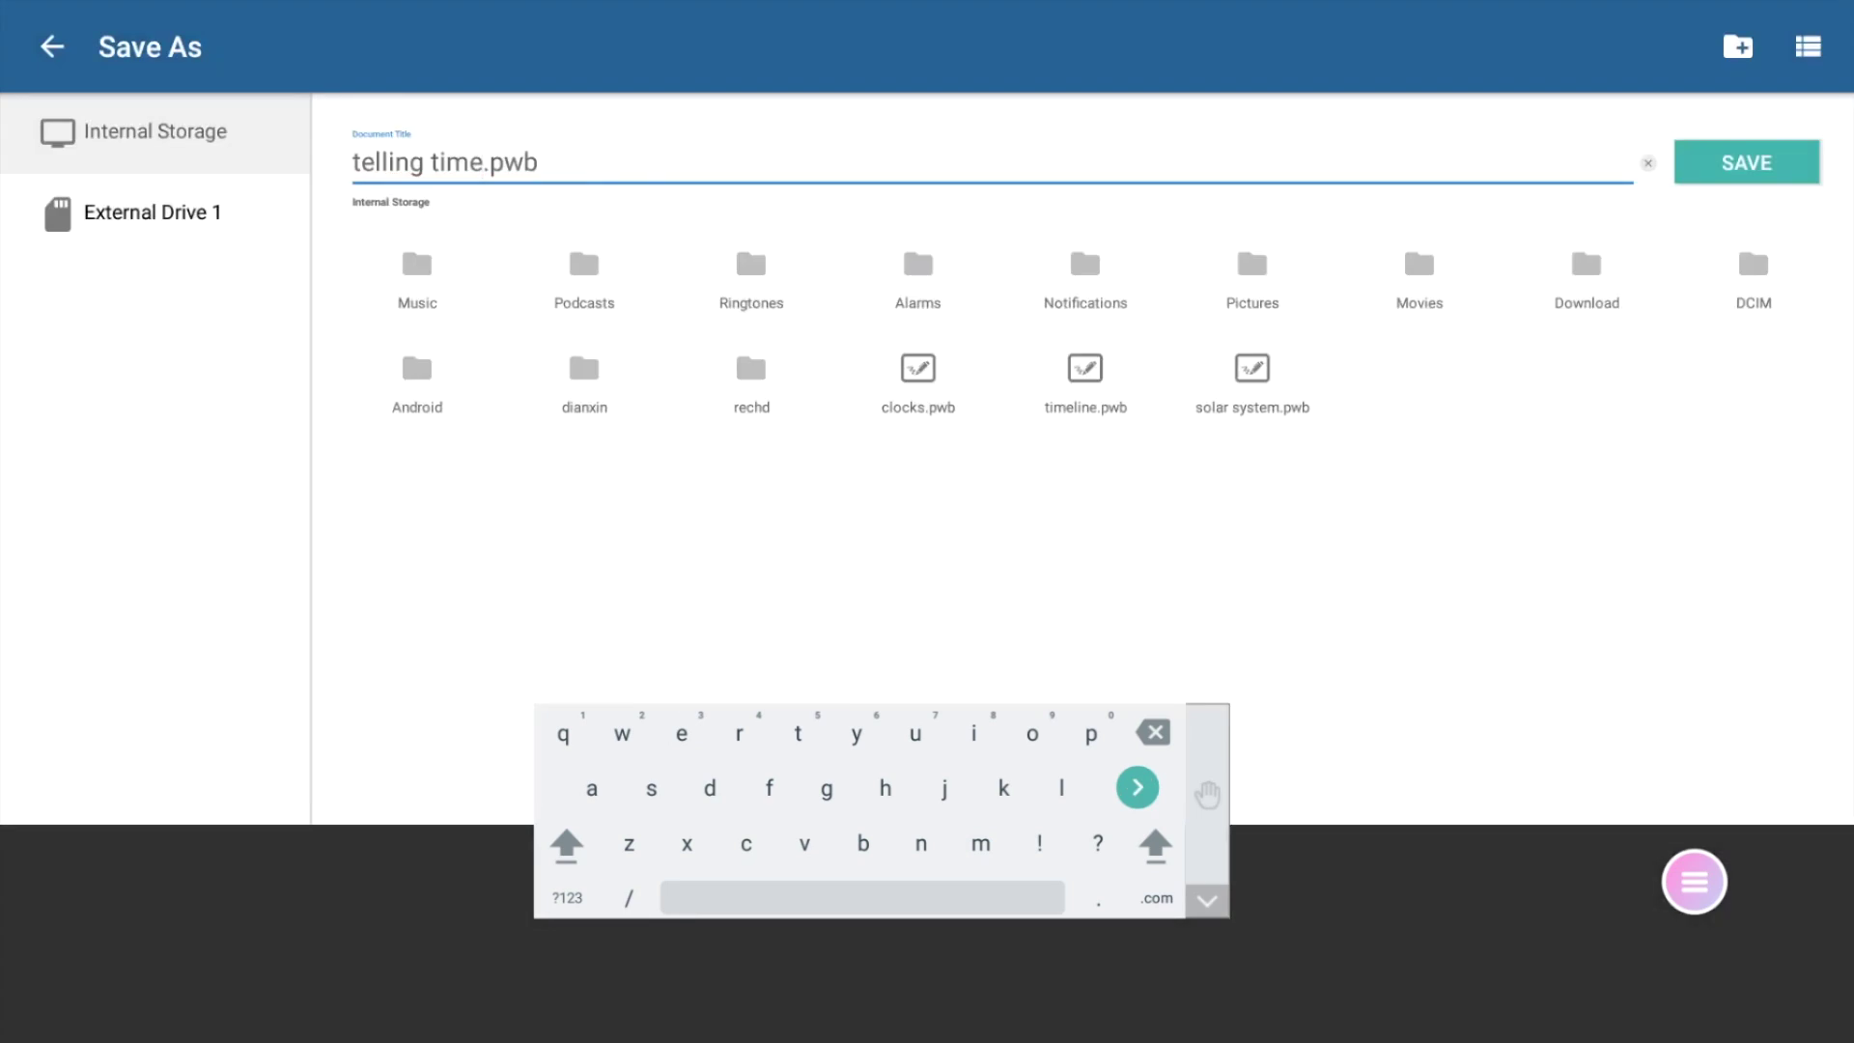
{"action": "left_click", "coordinate": [1745, 163]}
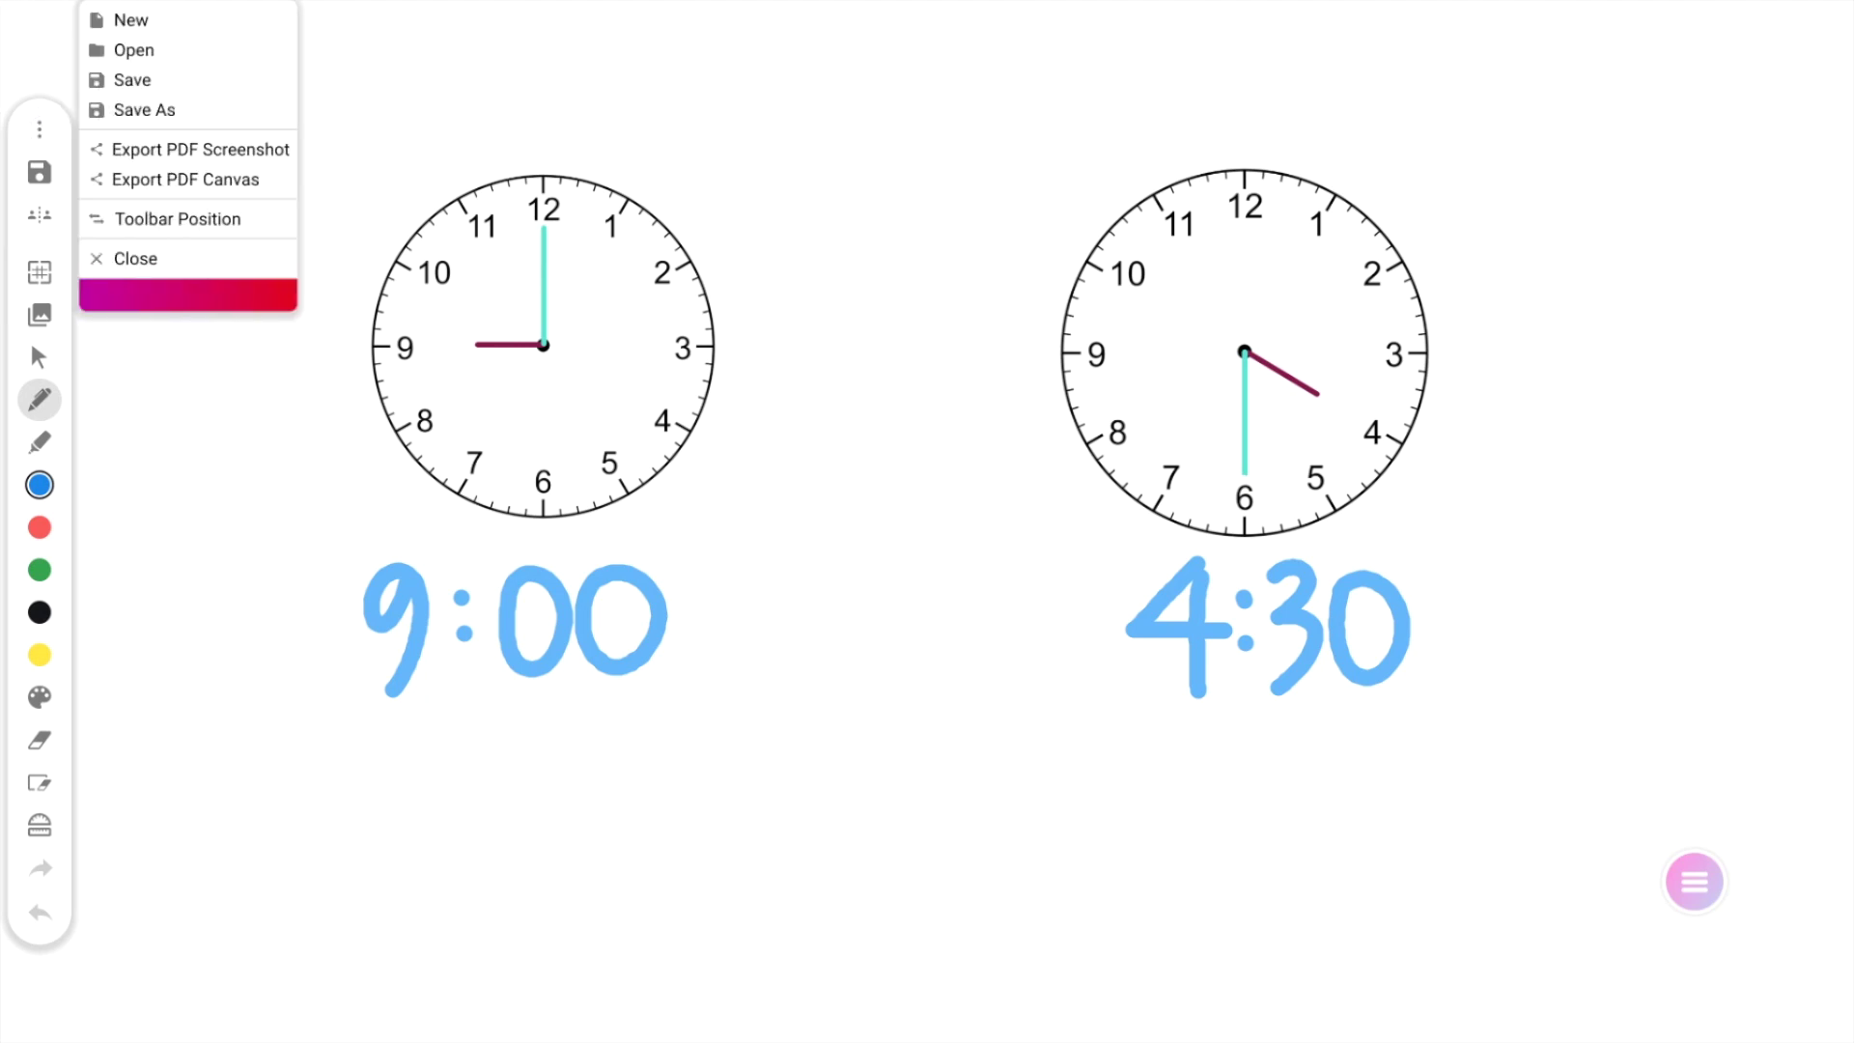
Browse saved files, confirming 'telling time.pwb' in Internal Storage, then view External Drive 1
{"action": "left_click", "coordinate": [133, 49]}
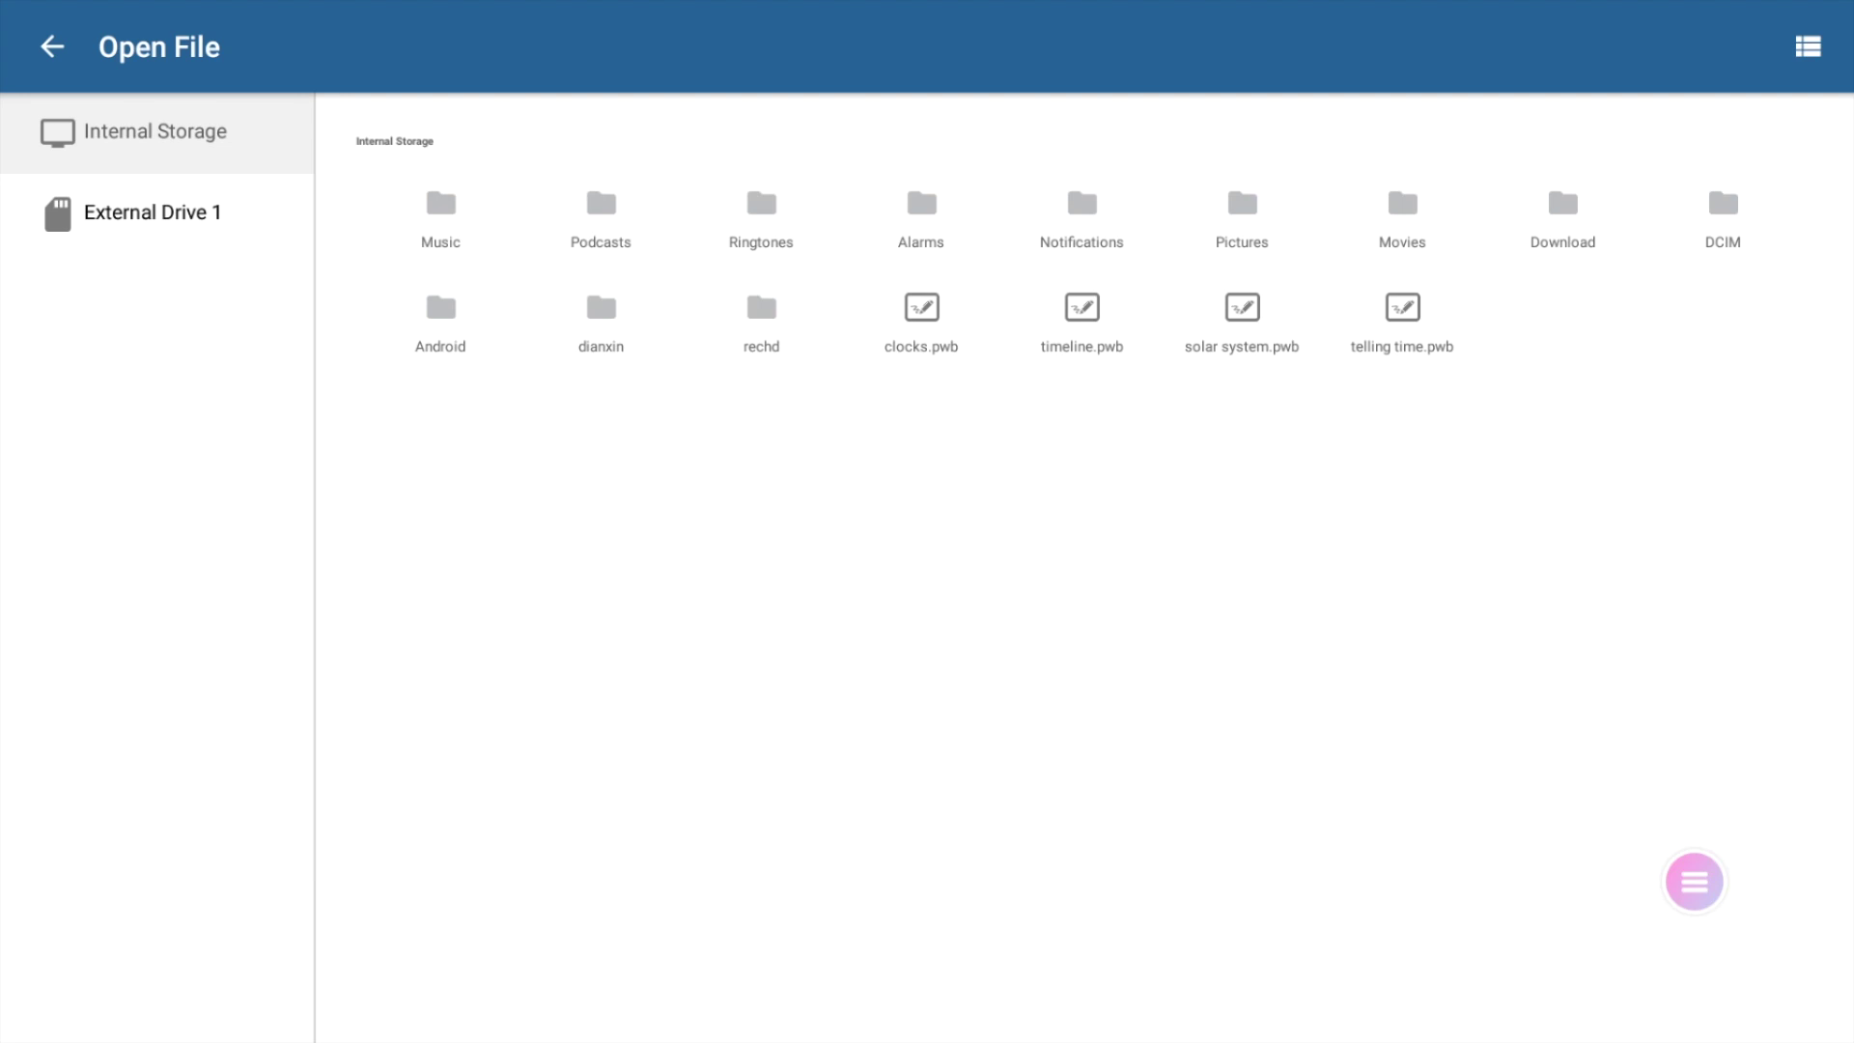
{"action": "left_click", "coordinate": [152, 212]}
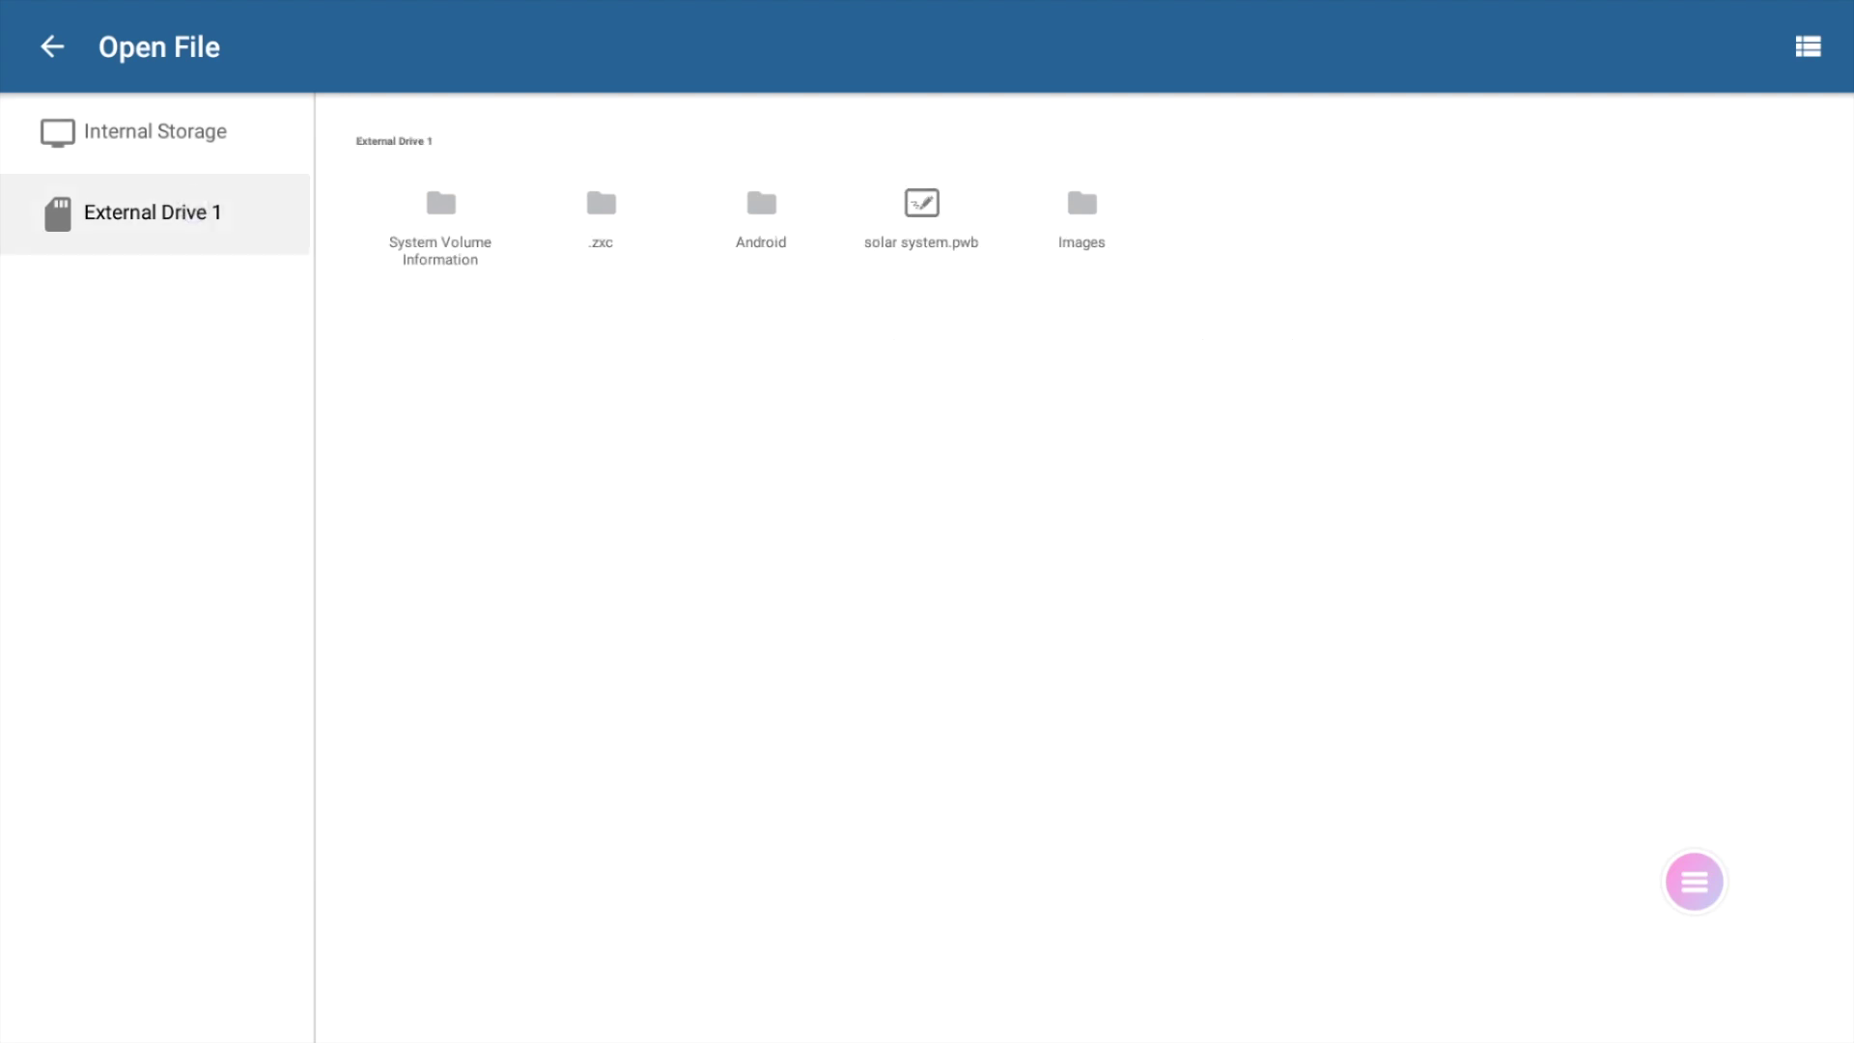